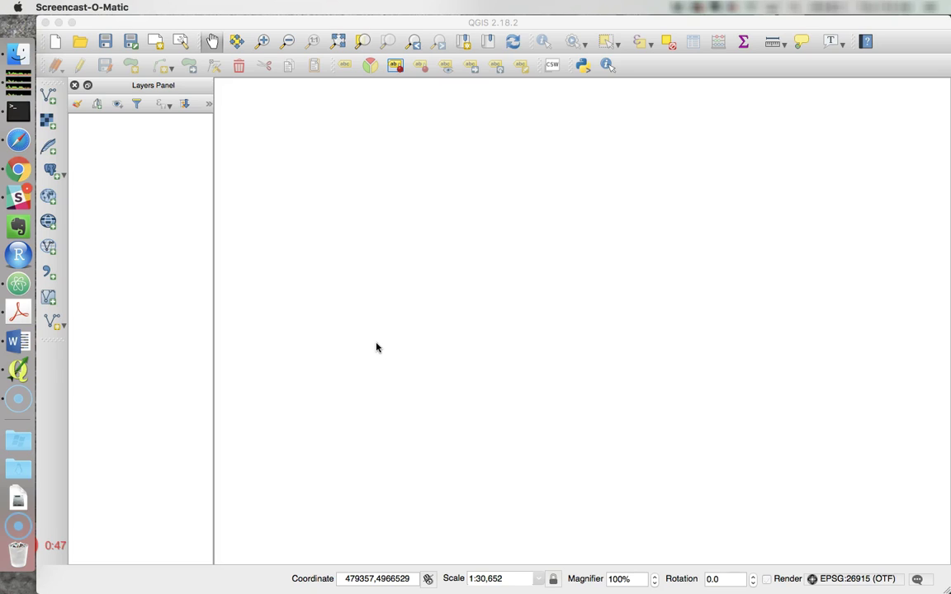
Bring QGIS to the front and open the Python console with its script editor
{"action": "left_click_drag", "start_coordinate": [335, 204], "coordinate": [331, 197]}
{"action": "left_click_drag", "start_coordinate": [301, 101], "coordinate": [318, 115]}
{"action": "left_click_drag", "start_coordinate": [318, 115], "coordinate": [290, 24]}
{"action": "left_click", "coordinate": [290, 25]}
{"action": "left_click", "coordinate": [271, 8]}
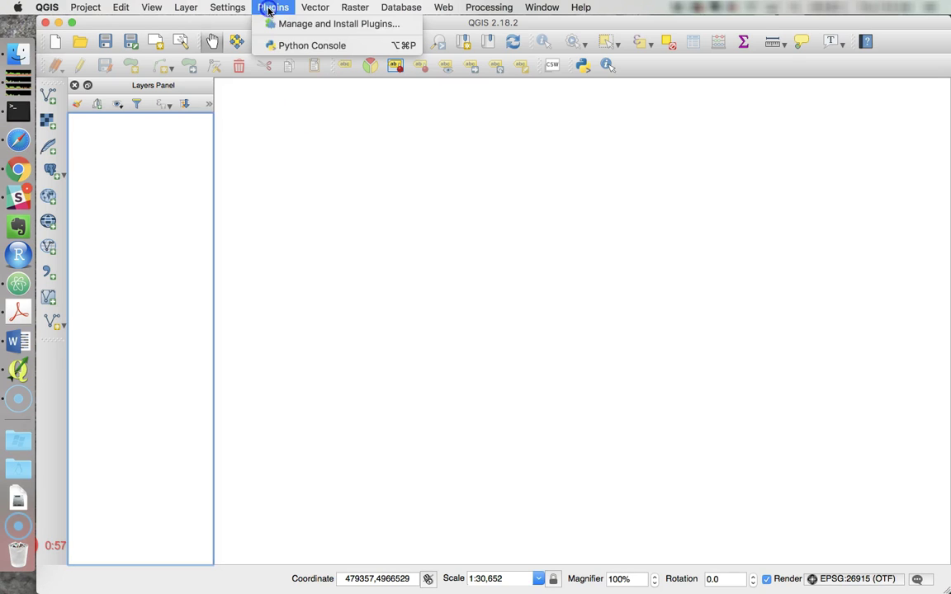
{"action": "left_click", "coordinate": [295, 43]}
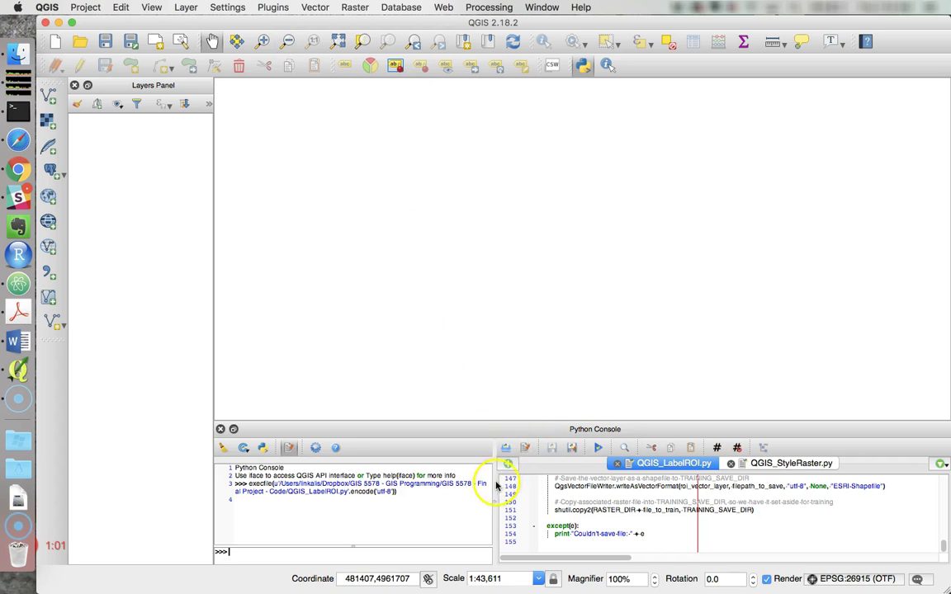
Run the QGIS_LabelROI.py script so TrainingImage loads
{"action": "left_click_drag", "start_coordinate": [493, 502], "coordinate": [486, 501]}
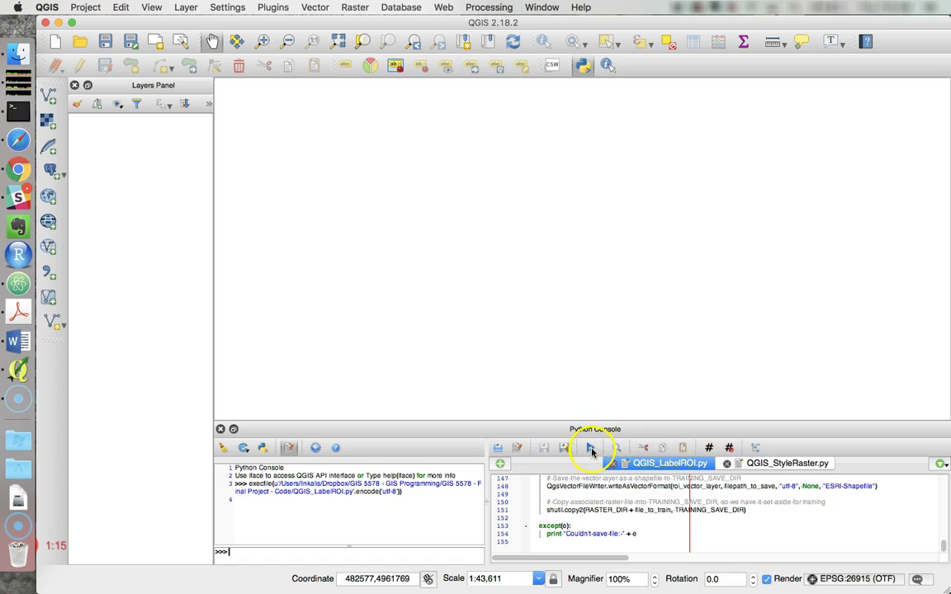
{"action": "left_click", "coordinate": [591, 451]}
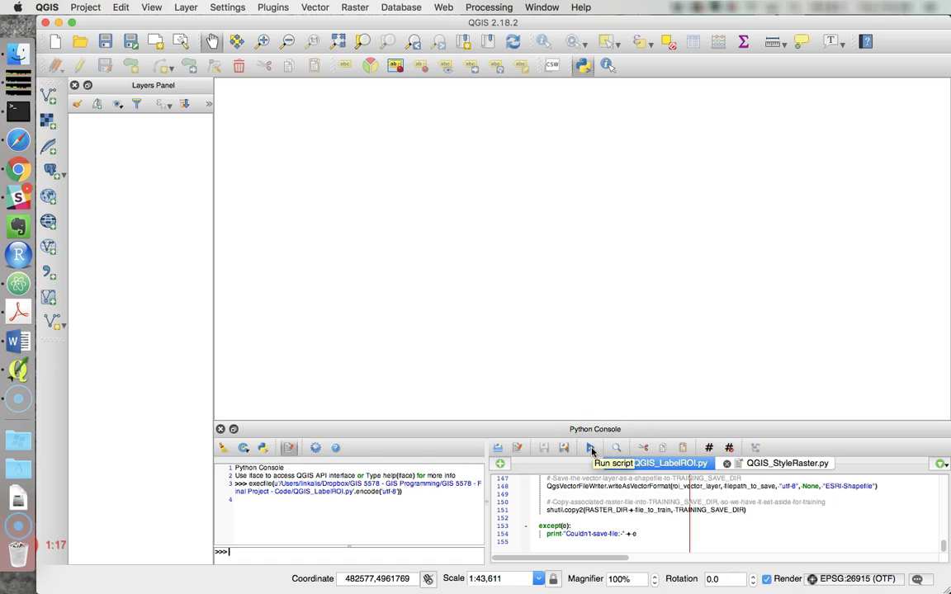
{"action": "left_click", "coordinate": [591, 451]}
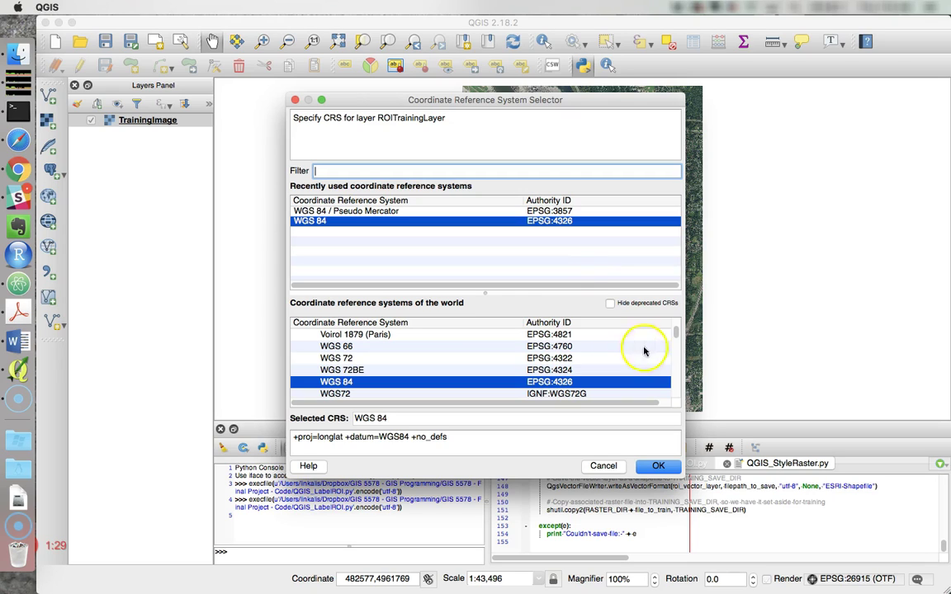
Accept WGS 84 for ROITrainingLayer, adding its nine classes from asphalt to algae
{"action": "left_click", "coordinate": [655, 467]}
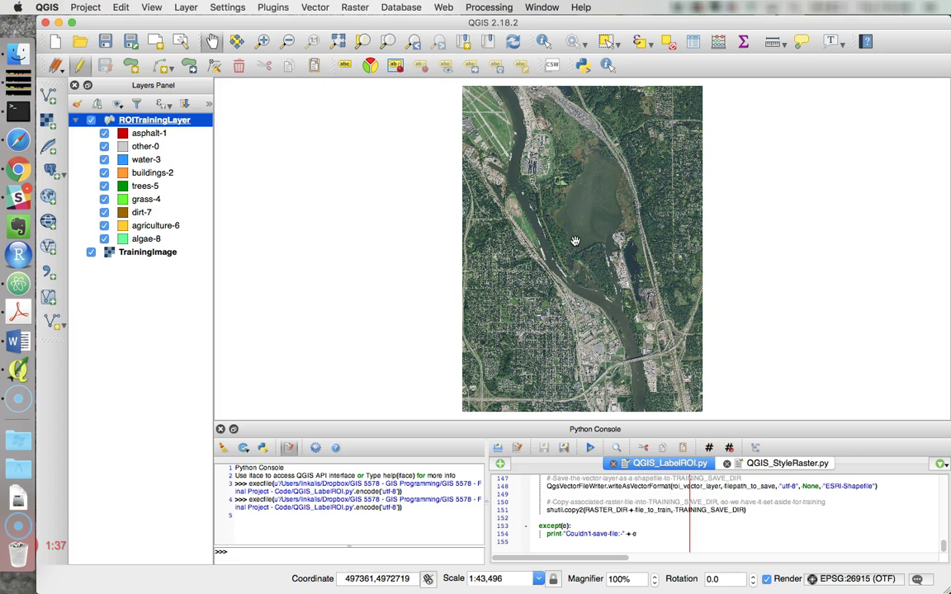
{"action": "left_click", "coordinate": [561, 238]}
{"action": "left_click", "coordinate": [571, 230]}
{"action": "left_click", "coordinate": [556, 212]}
{"action": "left_click", "coordinate": [531, 168]}
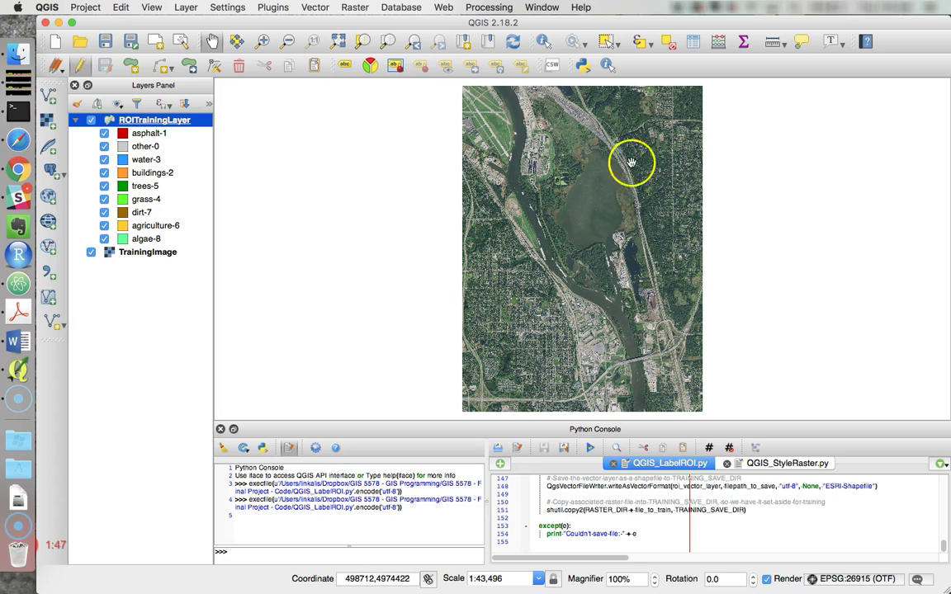
{"action": "left_click", "coordinate": [581, 230]}
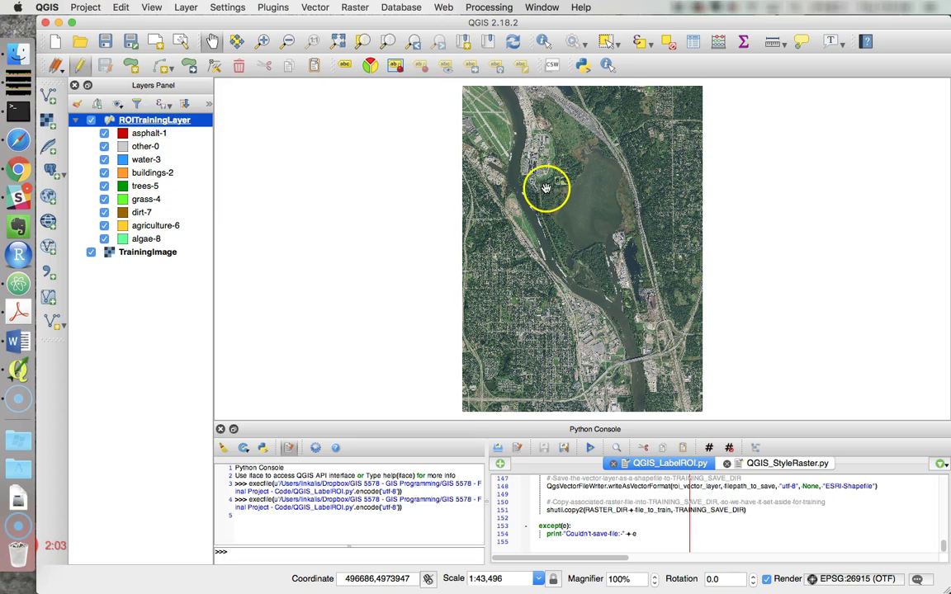
Zoom in on the small ponds and pan them to the map centre
{"action": "scroll", "coordinate": [530, 155], "scroll_direction": "up", "scroll_amount": 1}
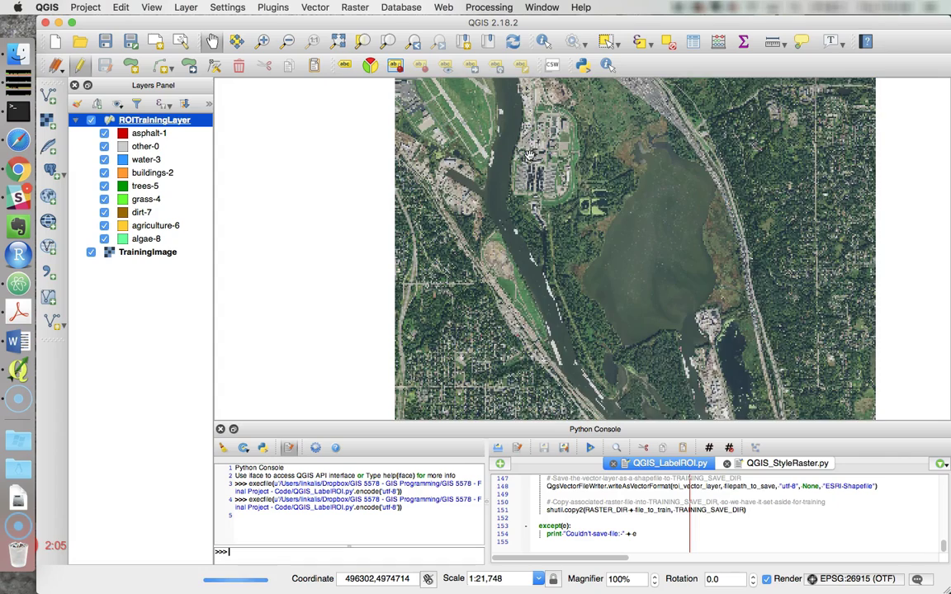
{"action": "scroll", "coordinate": [530, 156], "scroll_direction": "up", "scroll_amount": 2}
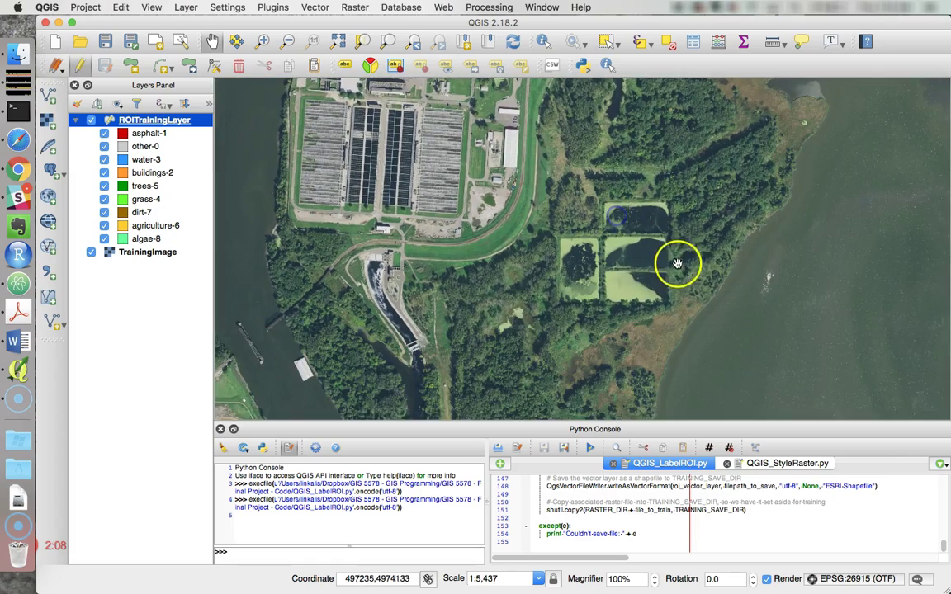
{"action": "left_click_drag", "start_coordinate": [745, 295], "coordinate": [572, 282]}
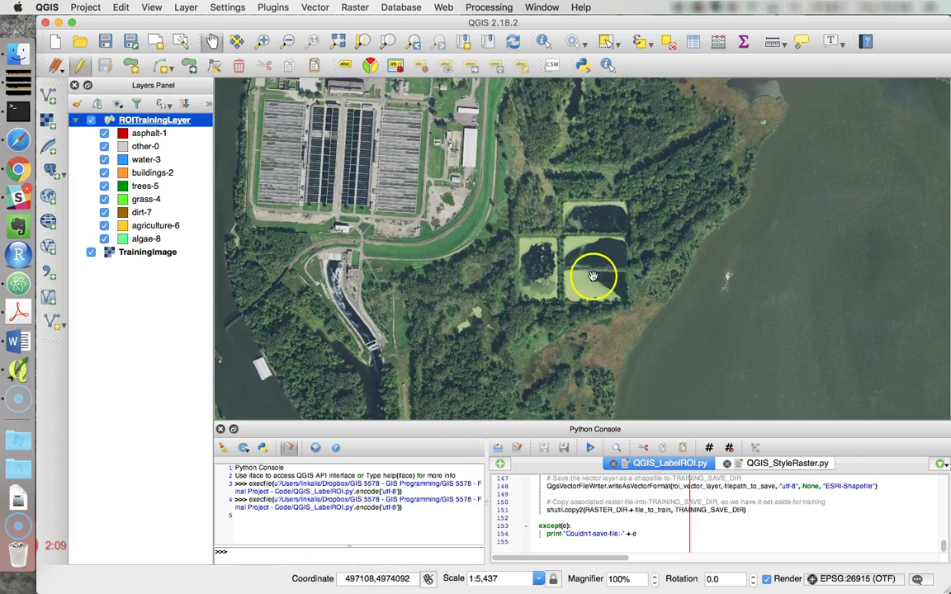
{"action": "scroll", "coordinate": [570, 281], "scroll_direction": "up", "scroll_amount": 4}
{"action": "scroll", "coordinate": [570, 280], "scroll_direction": "down", "scroll_amount": 1}
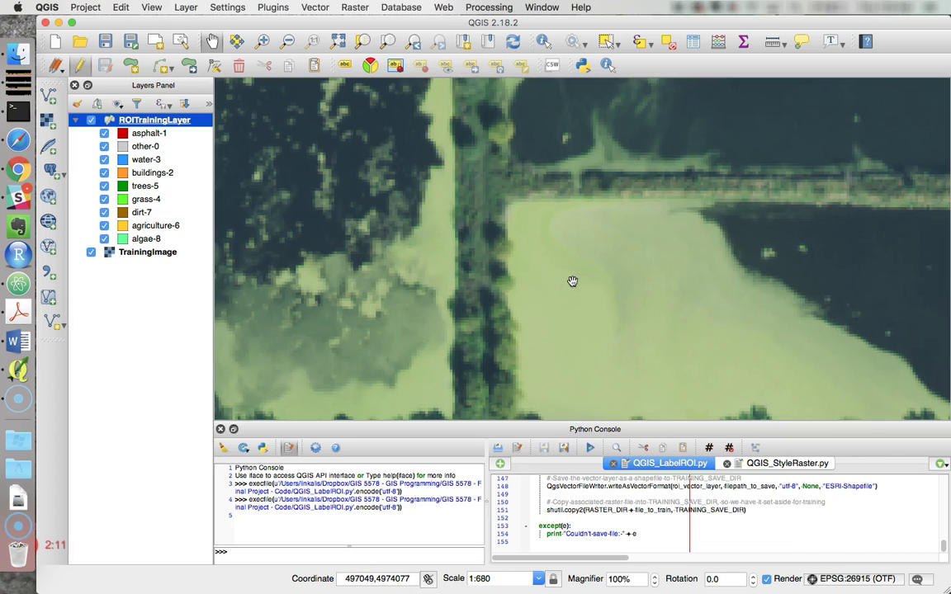
Trace a five-vertex polygon around the light-green algae pond
{"action": "left_click", "coordinate": [131, 65]}
{"action": "left_click", "coordinate": [669, 218]}
{"action": "left_click", "coordinate": [525, 215]}
{"action": "left_click", "coordinate": [534, 396]}
{"action": "left_click", "coordinate": [715, 403]}
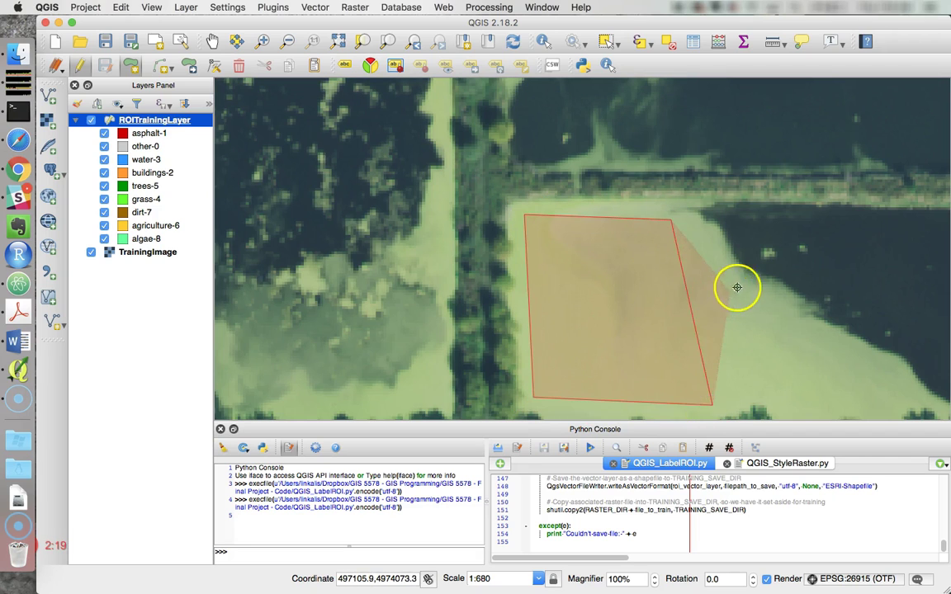
{"action": "left_click", "coordinate": [738, 283]}
{"action": "right_click", "coordinate": [670, 219]}
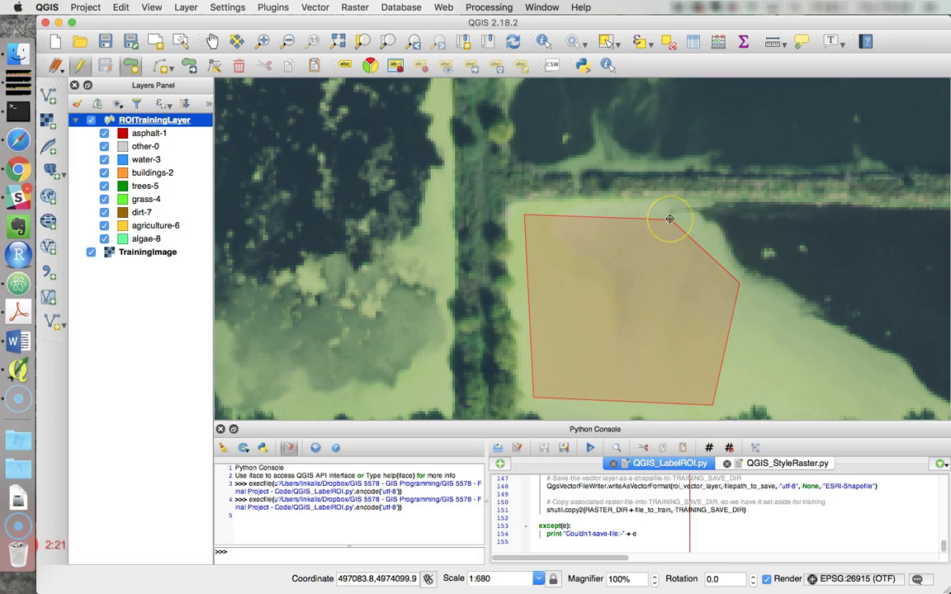
Enter class 8 (algae) for the pond polygon and confirm its attributes
{"action": "left_click", "coordinate": [488, 269]}
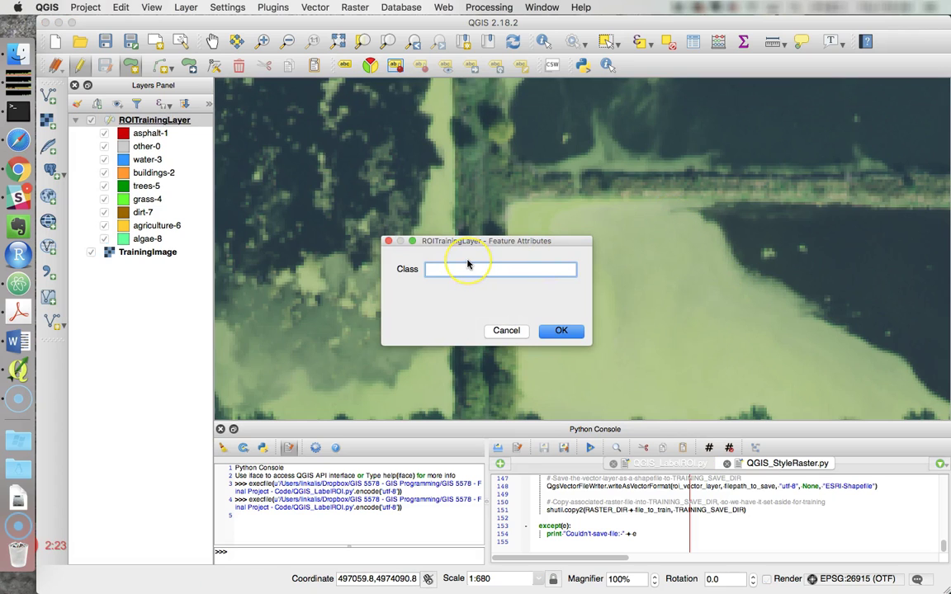
{"action": "type", "text": "8"}
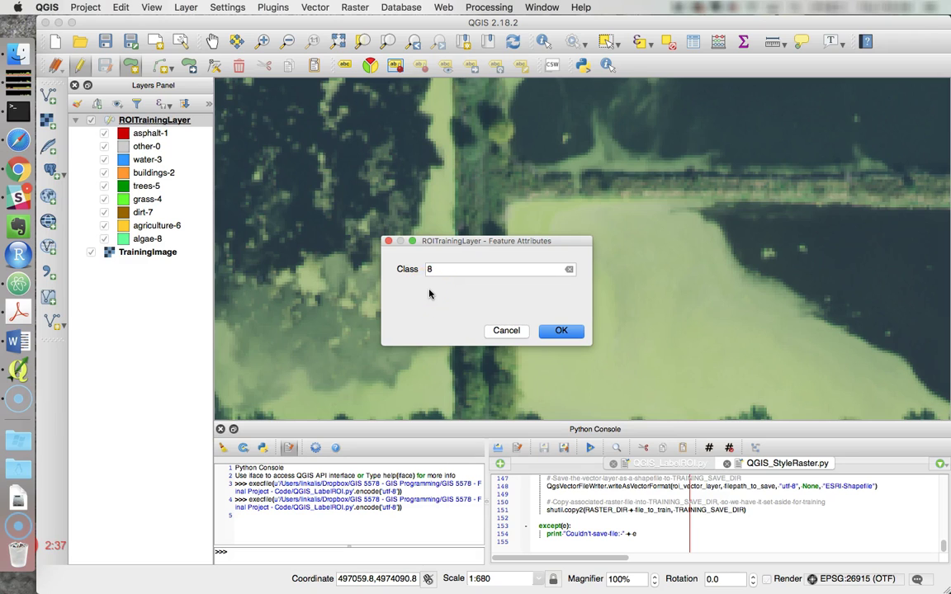
{"action": "left_click", "coordinate": [442, 298]}
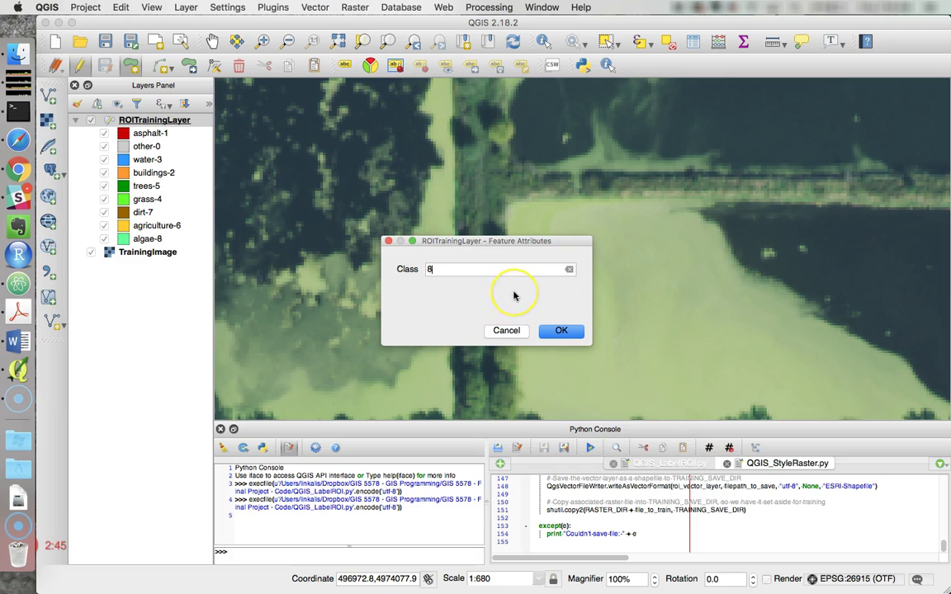
{"action": "left_click_drag", "start_coordinate": [507, 292], "coordinate": [430, 288]}
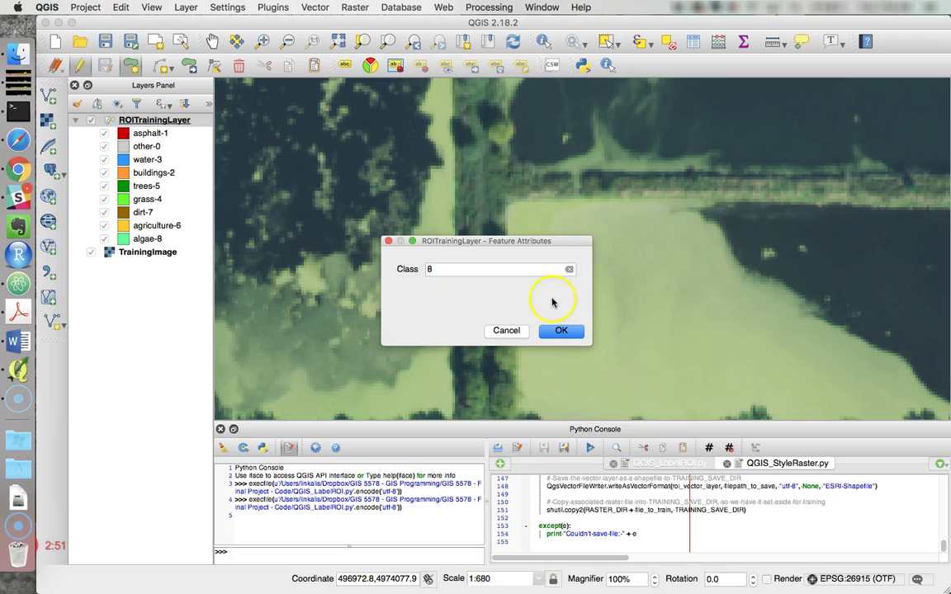
{"action": "left_click", "coordinate": [559, 329]}
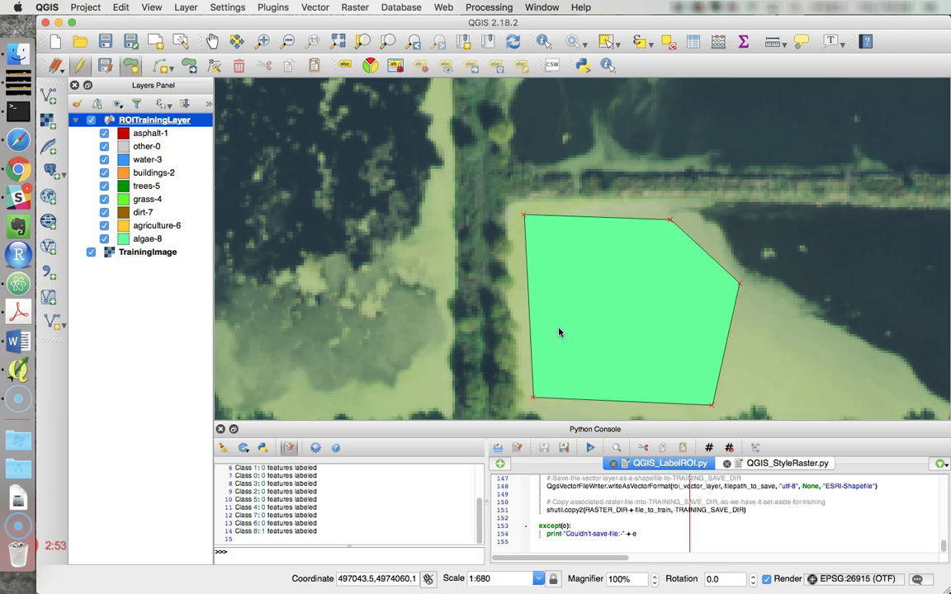
{"action": "left_click", "coordinate": [211, 43]}
{"action": "left_click_drag", "start_coordinate": [307, 217], "coordinate": [469, 205]}
{"action": "scroll", "coordinate": [434, 255], "scroll_direction": "up", "scroll_amount": 3}
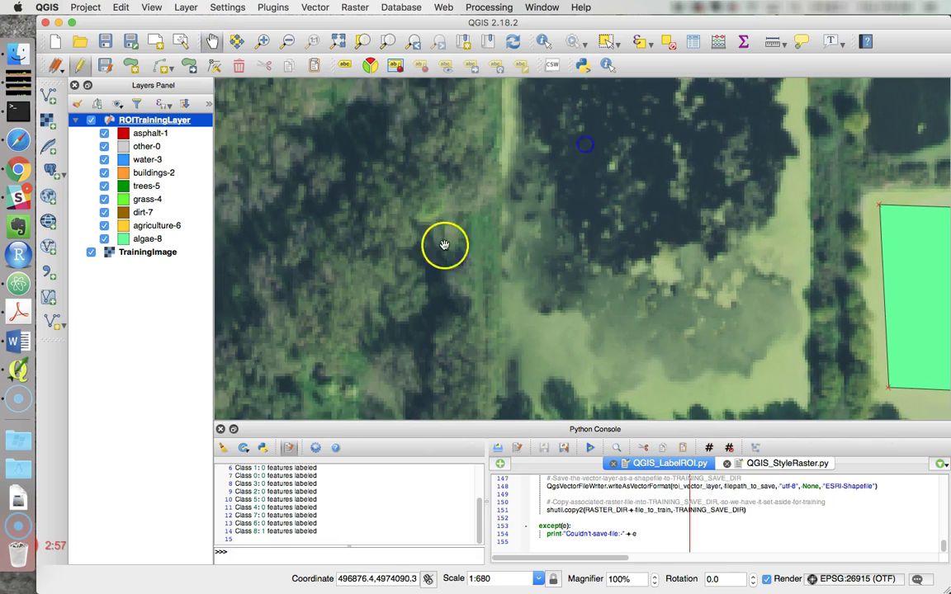
{"action": "scroll", "coordinate": [584, 196], "scroll_direction": "up", "scroll_amount": 2}
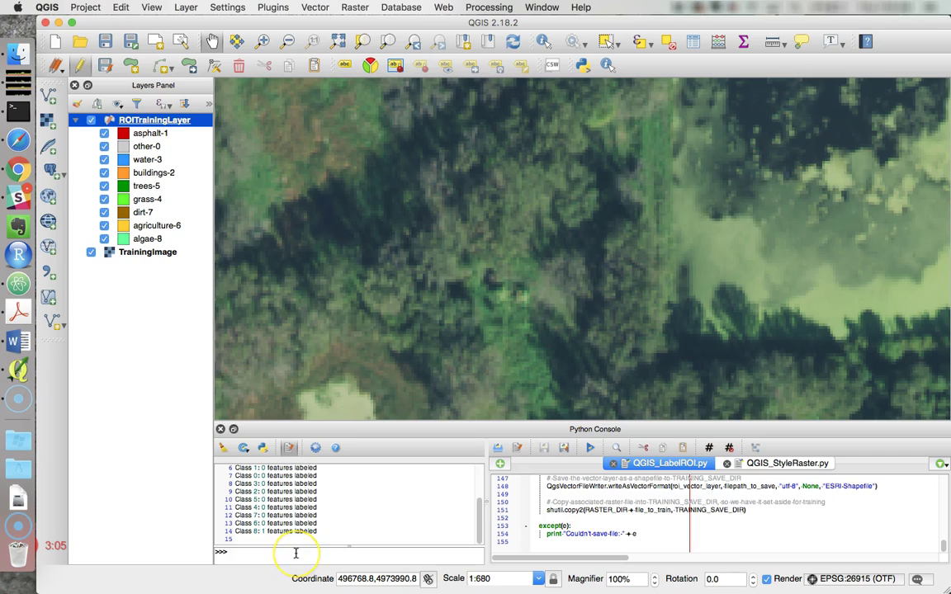
{"action": "scroll", "coordinate": [289, 491], "scroll_direction": "up", "scroll_amount": 2}
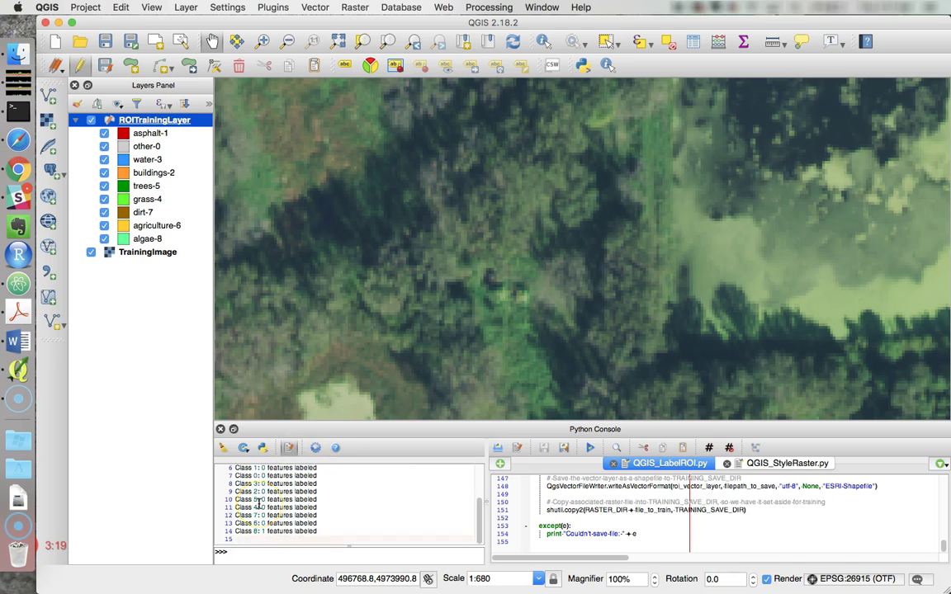
{"action": "scroll", "coordinate": [259, 503], "scroll_direction": "up", "scroll_amount": 1}
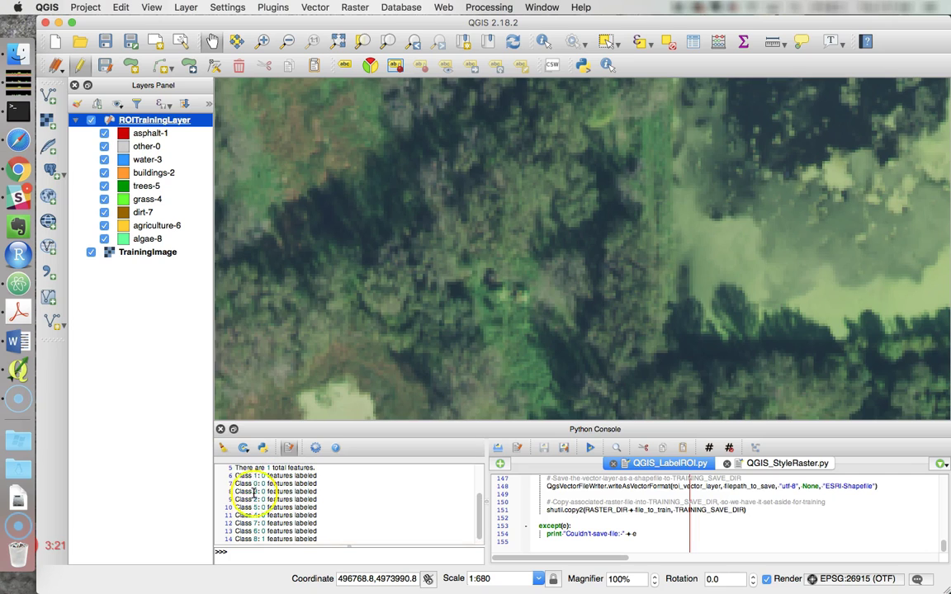
{"action": "left_click", "coordinate": [256, 535]}
{"action": "scroll", "coordinate": [256, 535], "scroll_direction": "down", "scroll_amount": 1}
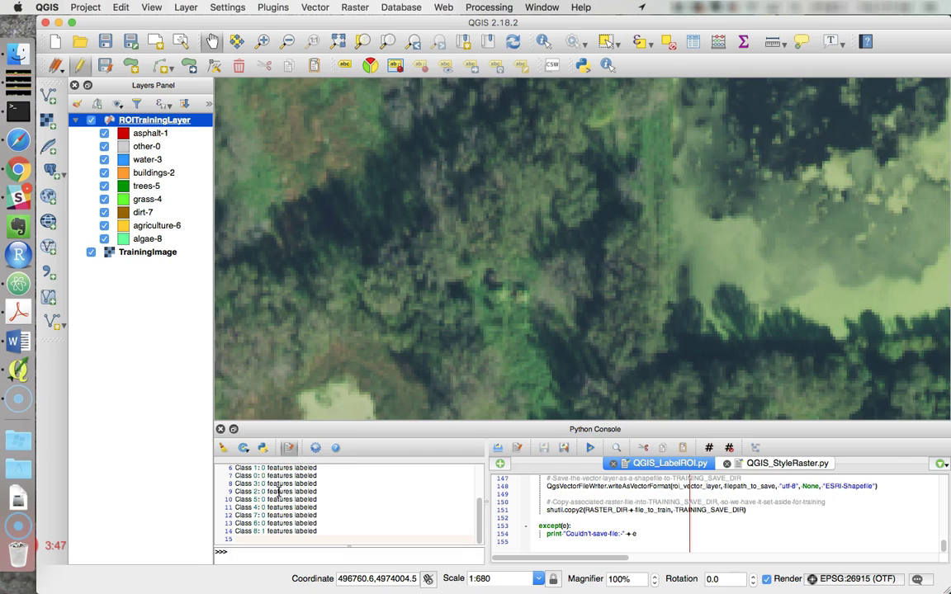
Run Waldo() in the Python console, which asks for an other-0 feature
{"action": "left_click", "coordinate": [238, 556]}
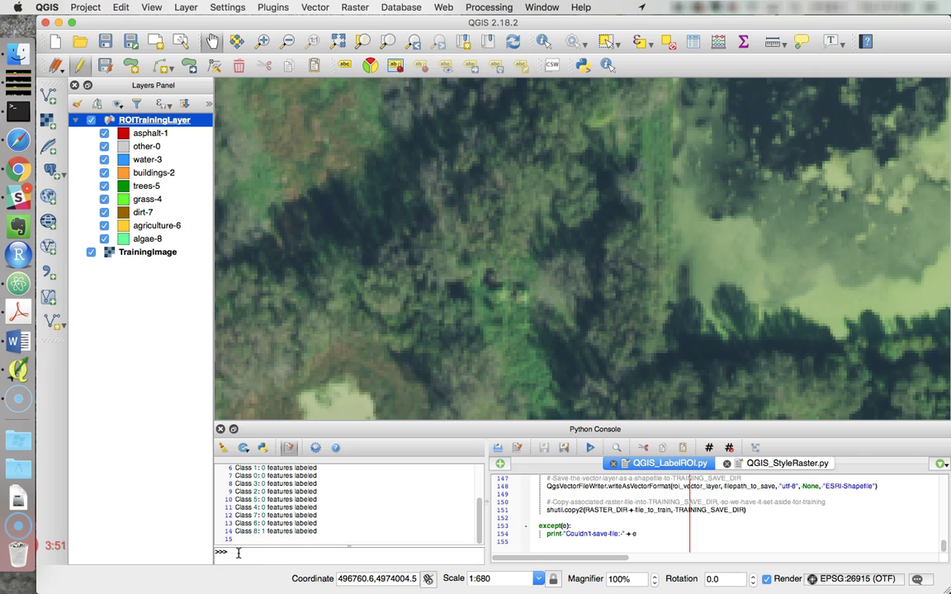
{"action": "type", "text": "waldo("}
{"action": "key", "text": "Return"}
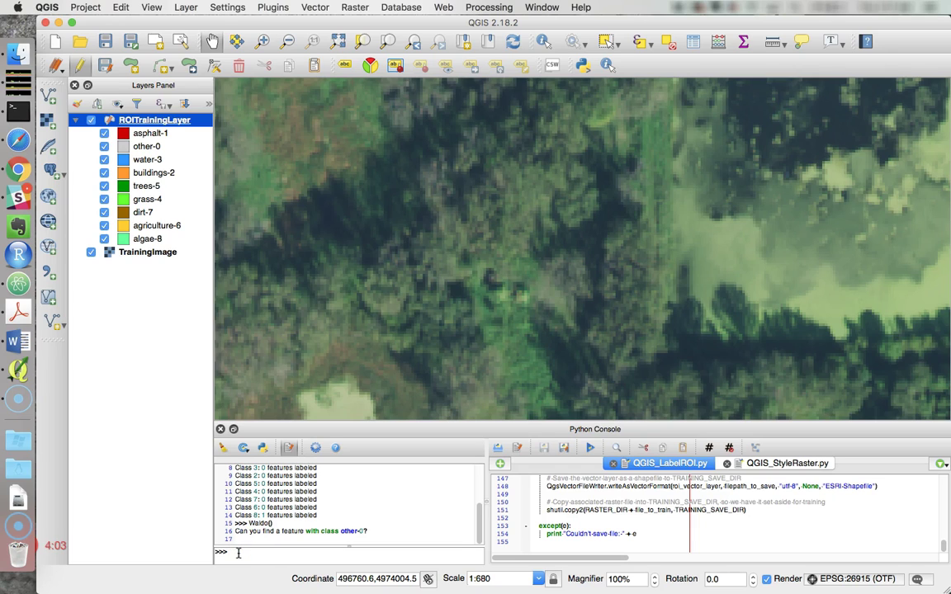
Pan and zoom across the image over fields, canal, open water and railway tracks
{"action": "left_click_drag", "start_coordinate": [238, 531], "coordinate": [289, 531]}
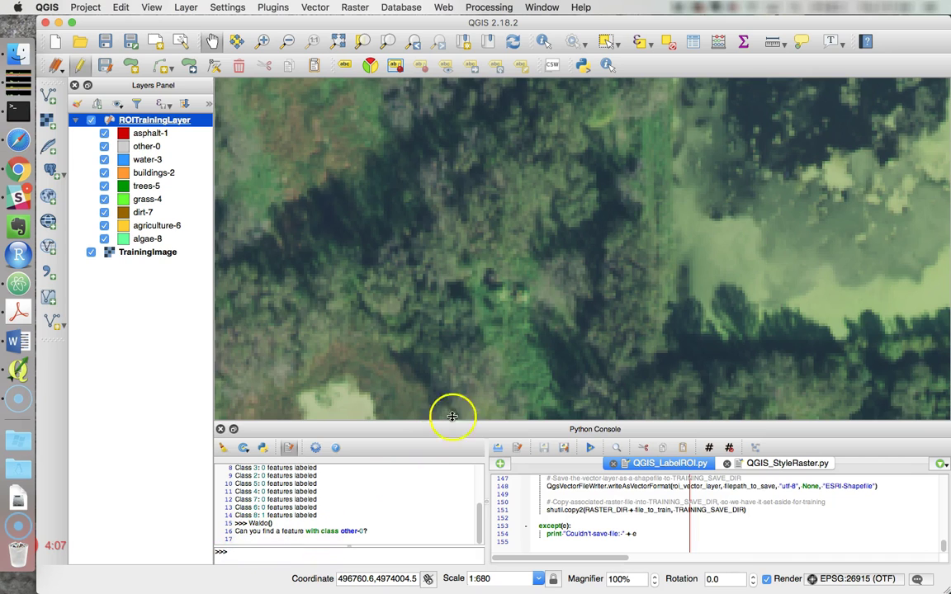
{"action": "scroll", "coordinate": [677, 187], "scroll_direction": "up", "scroll_amount": 1}
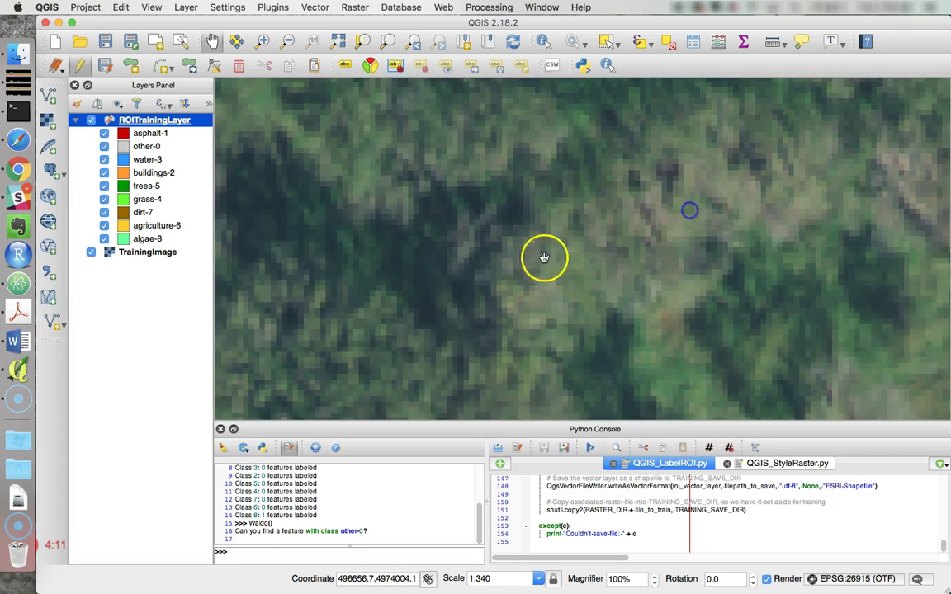
{"action": "mouse_move", "coordinate": [448, 272]}
{"action": "left_mouse_down"}
{"action": "mouse_move", "coordinate": [717, 197]}
{"action": "mouse_move", "coordinate": [531, 231]}
{"action": "mouse_move", "coordinate": [711, 160]}
{"action": "left_mouse_up"}
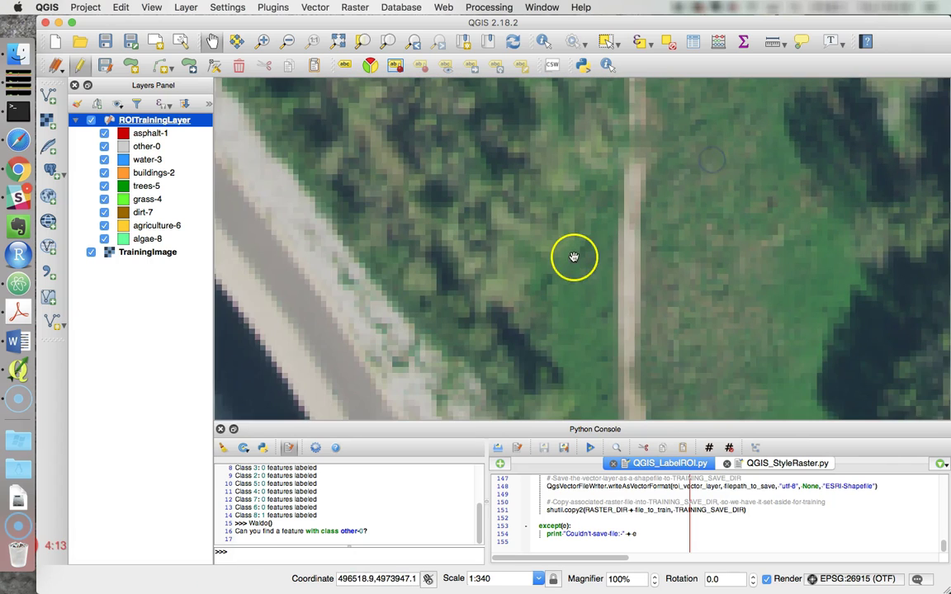
{"action": "mouse_move", "coordinate": [573, 255]}
{"action": "left_mouse_down"}
{"action": "mouse_move", "coordinate": [435, 315]}
{"action": "mouse_move", "coordinate": [482, 205]}
{"action": "mouse_move", "coordinate": [680, 175]}
{"action": "mouse_move", "coordinate": [715, 191]}
{"action": "mouse_move", "coordinate": [520, 216]}
{"action": "left_mouse_up"}
{"action": "scroll", "coordinate": [668, 253], "scroll_direction": "up", "scroll_amount": 2}
{"action": "left_click_drag", "start_coordinate": [669, 253], "coordinate": [493, 201]}
{"action": "scroll", "coordinate": [539, 208], "scroll_direction": "down", "scroll_amount": 9}
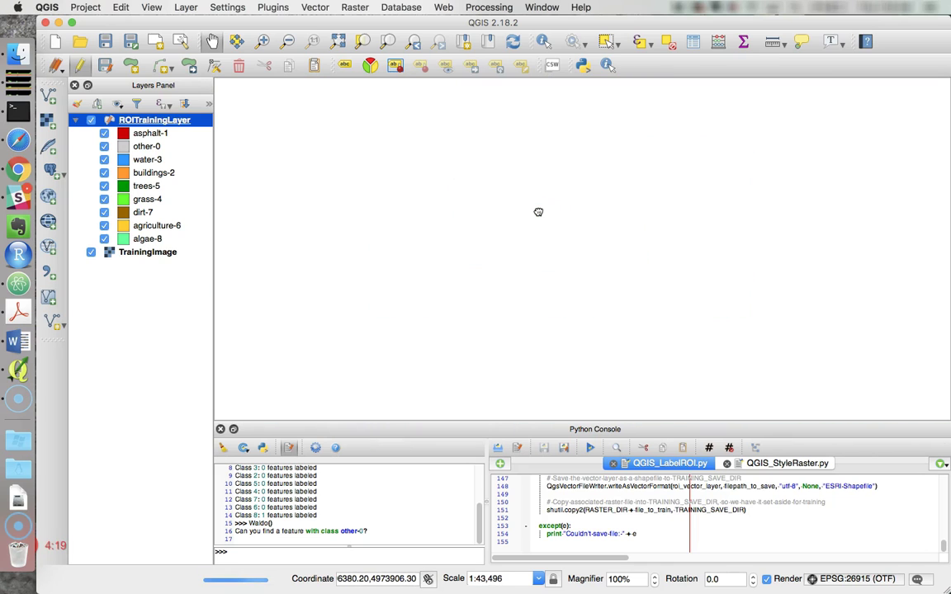
{"action": "scroll", "coordinate": [539, 212], "scroll_direction": "up", "scroll_amount": 6}
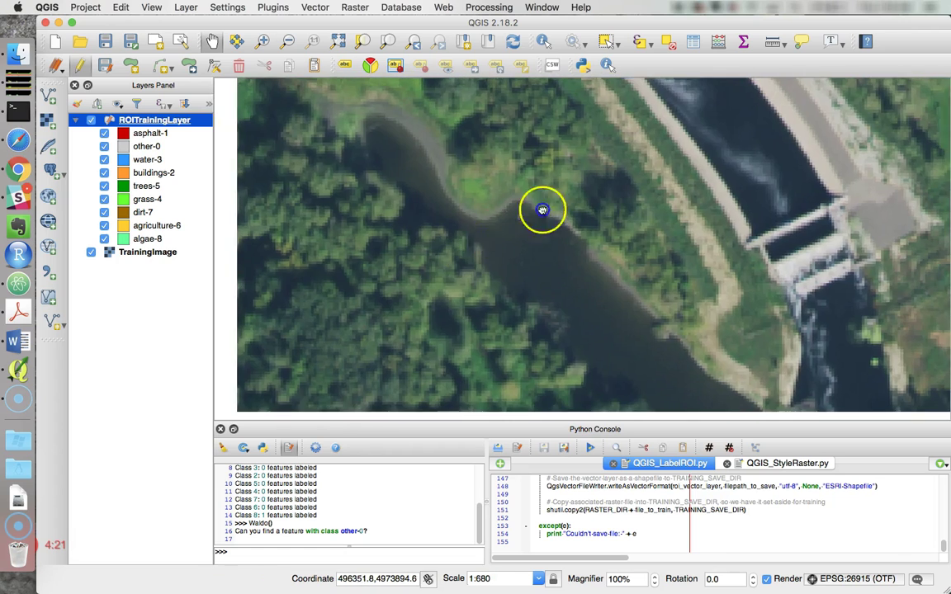
{"action": "scroll", "coordinate": [541, 215], "scroll_direction": "up", "scroll_amount": 2}
{"action": "mouse_move", "coordinate": [457, 210]}
{"action": "left_mouse_down"}
{"action": "mouse_move", "coordinate": [725, 144]}
{"action": "mouse_move", "coordinate": [654, 223]}
{"action": "mouse_move", "coordinate": [767, 167]}
{"action": "left_mouse_up"}
{"action": "left_click_drag", "start_coordinate": [483, 248], "coordinate": [786, 93]}
{"action": "mouse_move", "coordinate": [633, 204]}
{"action": "left_mouse_down"}
{"action": "mouse_move", "coordinate": [701, 159]}
{"action": "mouse_move", "coordinate": [573, 227]}
{"action": "mouse_move", "coordinate": [779, 132]}
{"action": "left_mouse_up"}
{"action": "left_click_drag", "start_coordinate": [570, 144], "coordinate": [671, 125]}
{"action": "left_click_drag", "start_coordinate": [592, 239], "coordinate": [737, 165]}
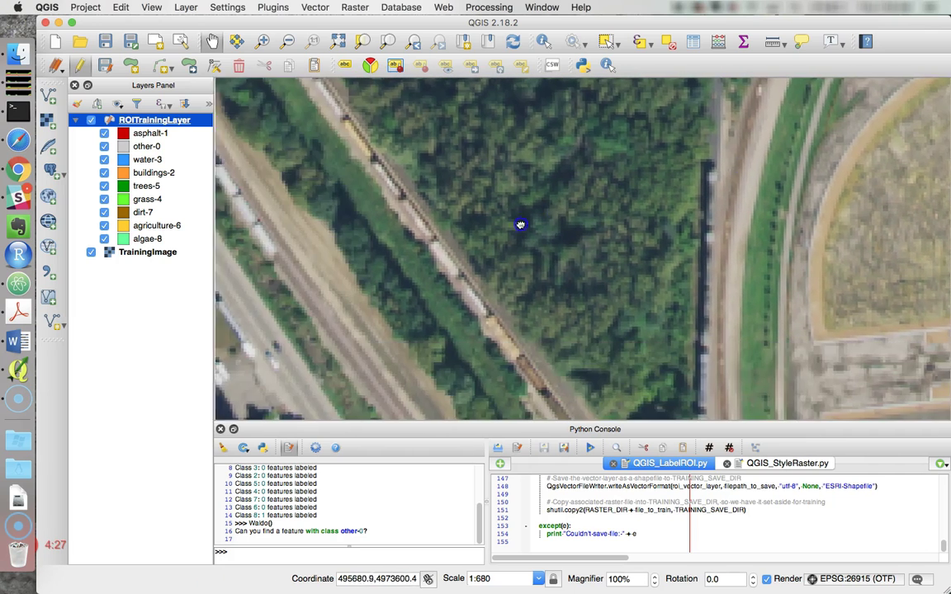
{"action": "left_click_drag", "start_coordinate": [562, 211], "coordinate": [675, 141]}
Rerun Waldo() three times until it asks for a water-3 feature
{"action": "left_click", "coordinate": [448, 369]}
{"action": "left_click", "coordinate": [237, 553]}
{"action": "key", "text": "Up"}
{"action": "key", "text": "Return"}
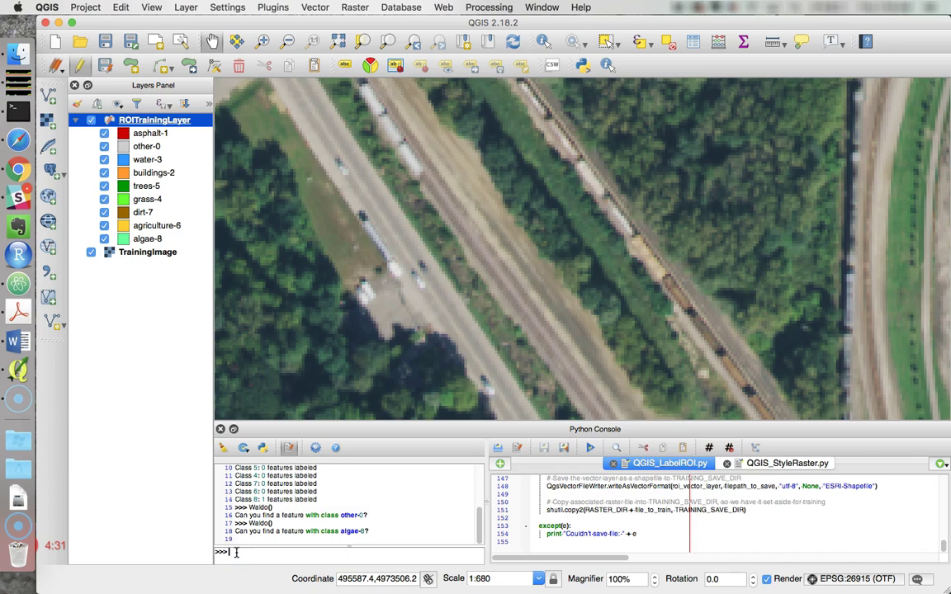
{"action": "left_click", "coordinate": [438, 363]}
{"action": "left_click", "coordinate": [273, 549]}
{"action": "key", "text": "Up"}
{"action": "key", "text": "Return"}
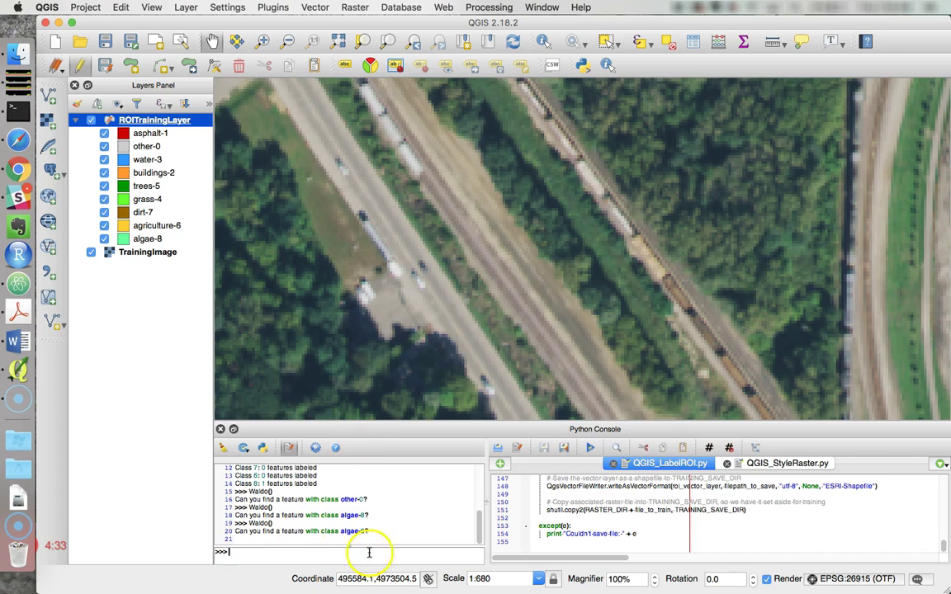
{"action": "key", "text": "Up"}
{"action": "key", "text": "Return"}
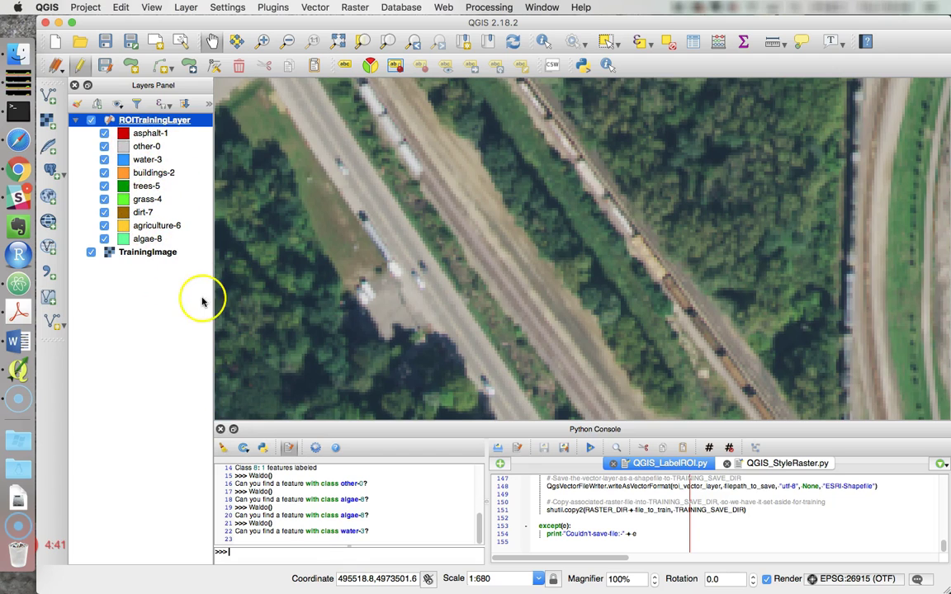
Pan from the circular fields across the riverbank into open river water
{"action": "left_click_drag", "start_coordinate": [781, 245], "coordinate": [510, 246]}
{"action": "left_click_drag", "start_coordinate": [829, 272], "coordinate": [590, 271]}
{"action": "left_click_drag", "start_coordinate": [828, 290], "coordinate": [497, 252]}
{"action": "left_click_drag", "start_coordinate": [871, 280], "coordinate": [569, 280]}
{"action": "mouse_move", "coordinate": [631, 271]}
{"action": "left_mouse_down"}
{"action": "mouse_move", "coordinate": [446, 287]}
{"action": "mouse_move", "coordinate": [524, 300]}
{"action": "mouse_move", "coordinate": [476, 238]}
{"action": "left_mouse_up"}
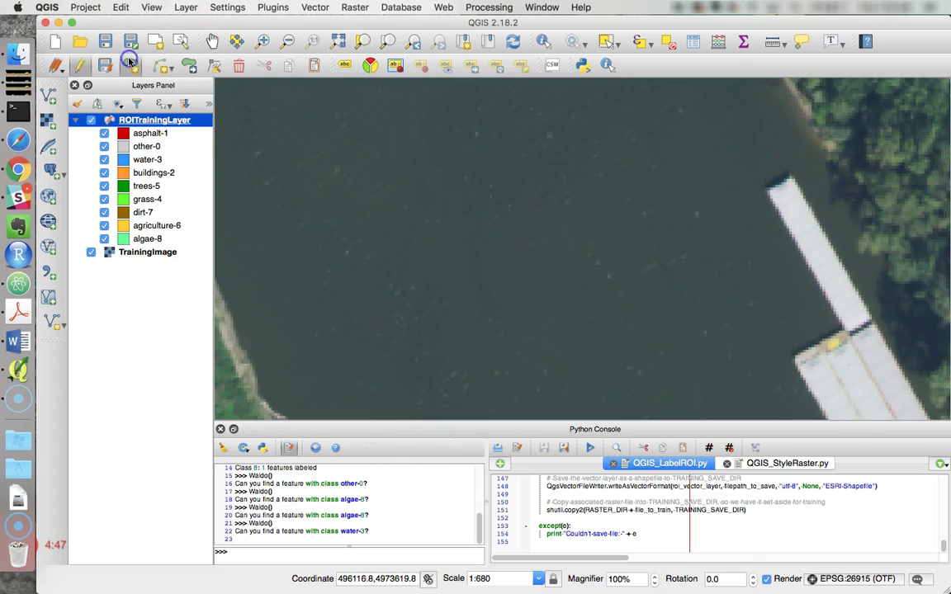
Trace a seven-vertex polygon over the open water and label it class 3
{"action": "left_click", "coordinate": [254, 204]}
{"action": "left_click", "coordinate": [328, 111]}
{"action": "left_click", "coordinate": [721, 100]}
{"action": "left_click", "coordinate": [700, 238]}
{"action": "left_click", "coordinate": [665, 376]}
{"action": "left_click", "coordinate": [437, 391]}
{"action": "left_click", "coordinate": [312, 374]}
{"action": "right_click", "coordinate": [312, 374]}
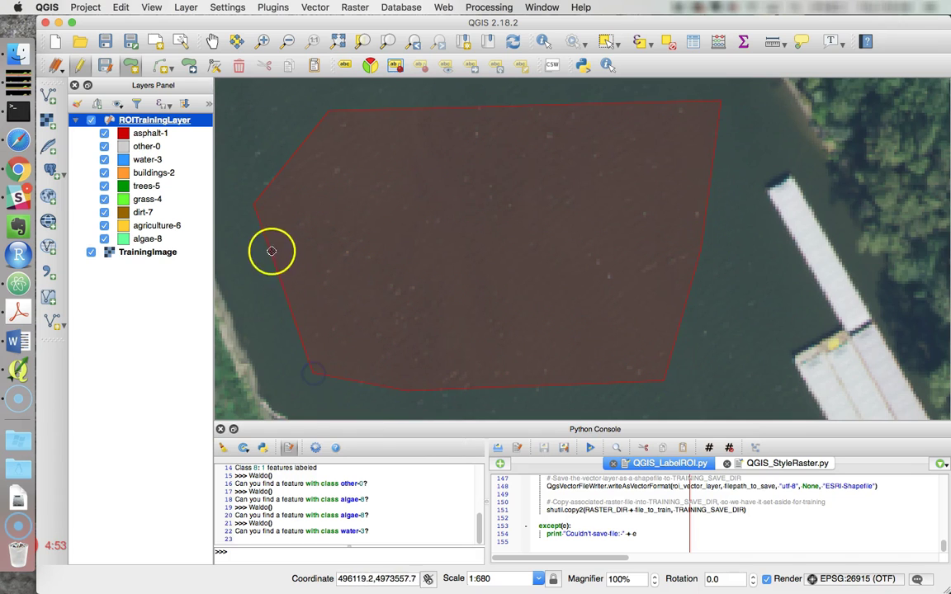
{"action": "type", "text": "3"}
{"action": "key", "text": "Return"}
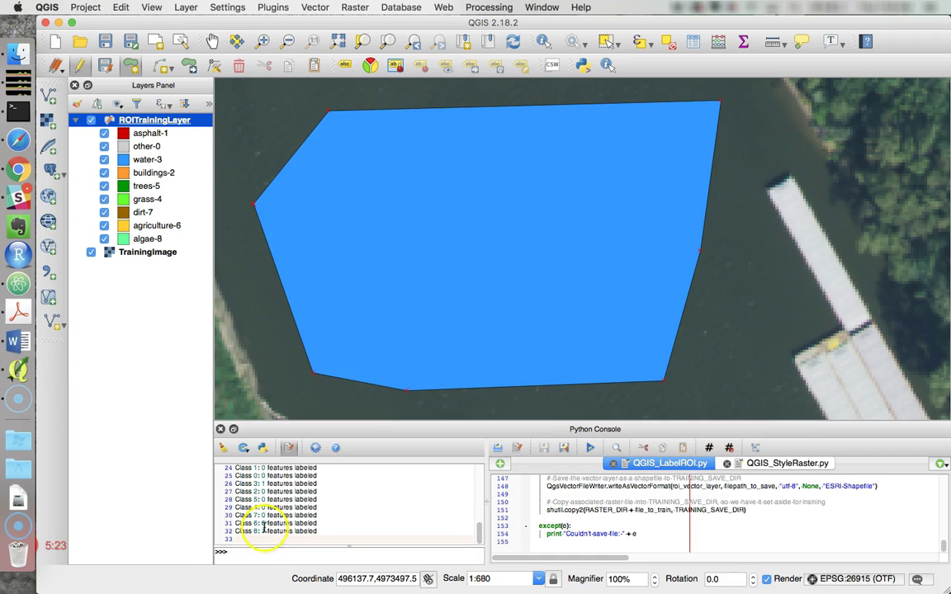
Scroll the QGIS_LabelROI.py editor up to the saveROILayer() definition
{"action": "left_click", "coordinate": [270, 498]}
{"action": "left_click", "coordinate": [267, 479]}
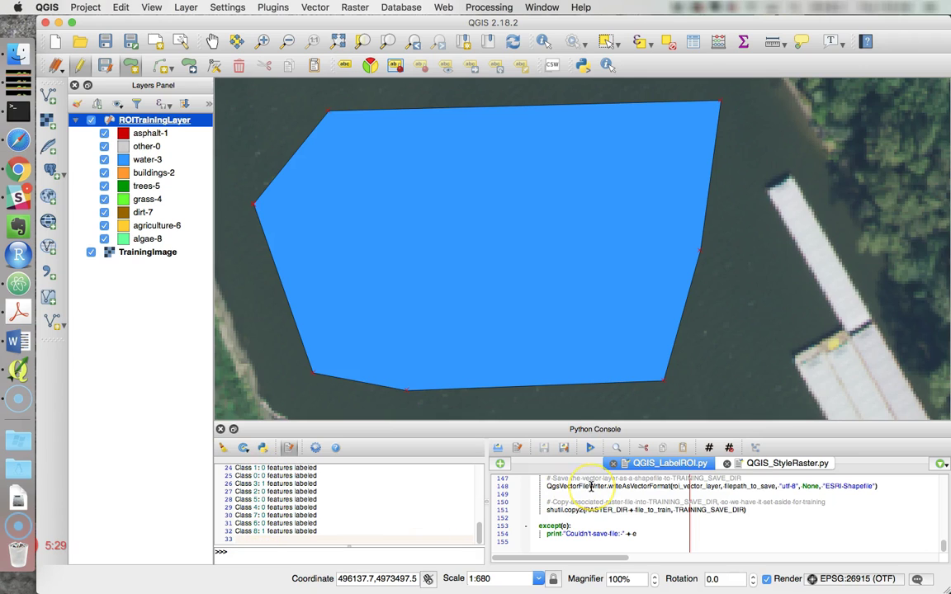
{"action": "scroll", "coordinate": [591, 487], "scroll_direction": "up", "scroll_amount": 3}
{"action": "scroll", "coordinate": [591, 487], "scroll_direction": "up", "scroll_amount": 3}
{"action": "scroll", "coordinate": [592, 487], "scroll_direction": "up", "scroll_amount": 2}
{"action": "scroll", "coordinate": [591, 487], "scroll_direction": "up", "scroll_amount": 2}
{"action": "scroll", "coordinate": [591, 487], "scroll_direction": "up", "scroll_amount": 2}
{"action": "scroll", "coordinate": [578, 488], "scroll_direction": "up", "scroll_amount": 1}
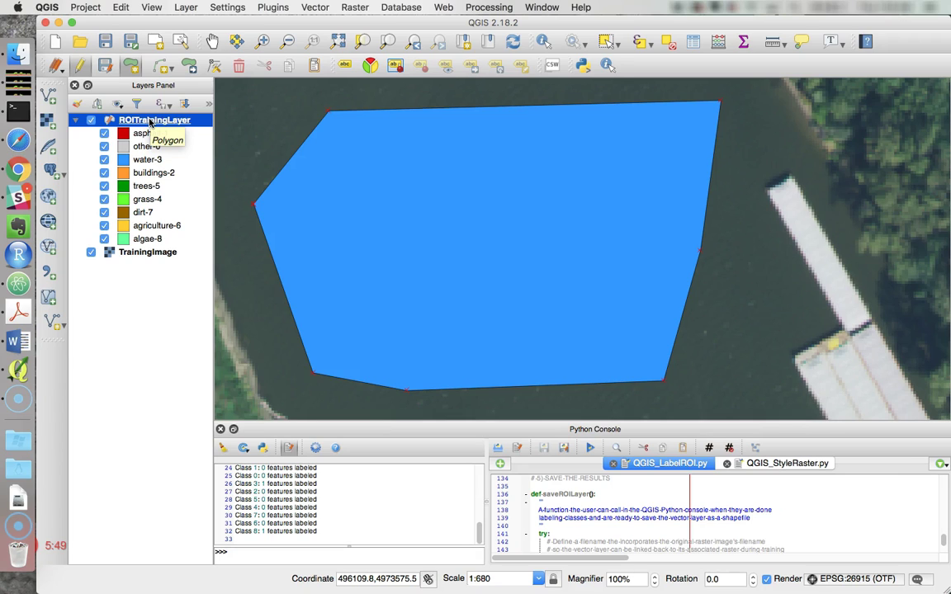
Call saveROILayer() to save the layer as a shapefile, hitting a NameError
{"action": "left_click", "coordinate": [250, 552]}
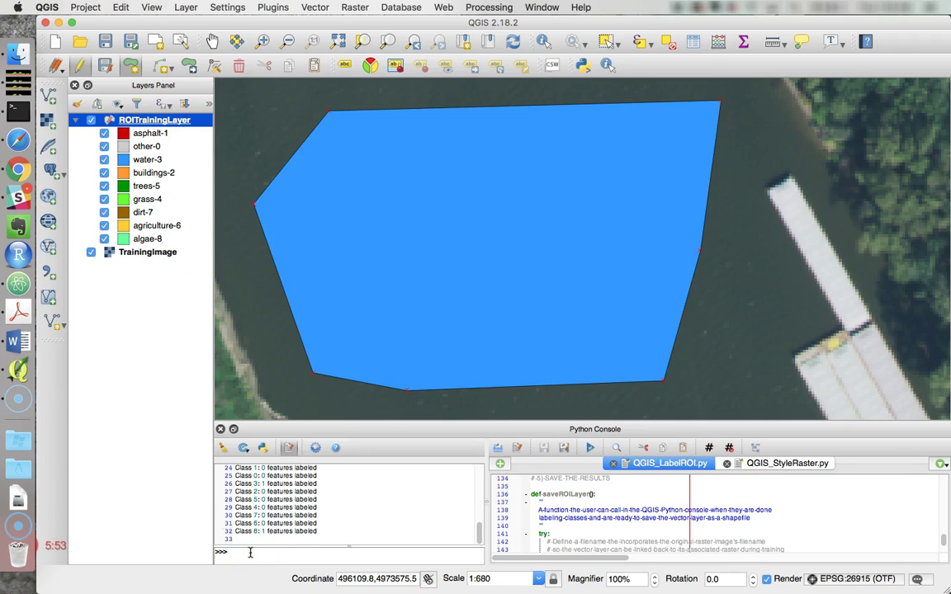
{"action": "type", "text": "aveROILayer("}
{"action": "key", "text": "Return"}
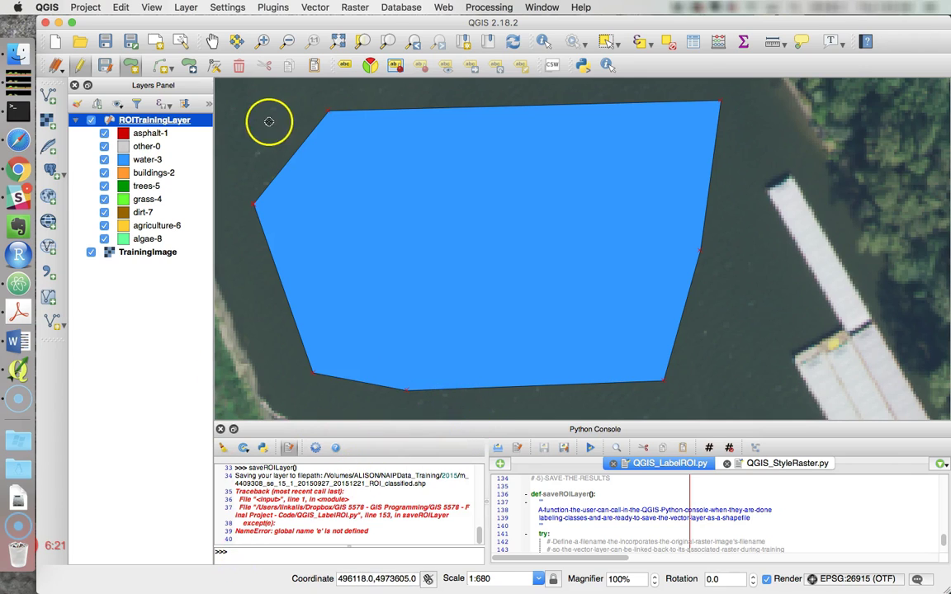
{"action": "left_click", "coordinate": [212, 41]}
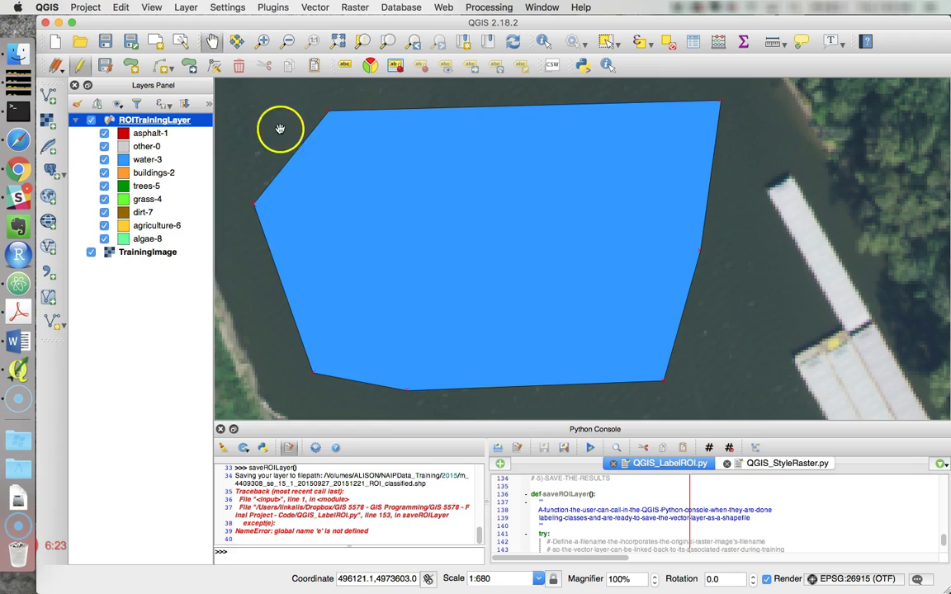
Zoom out around the water polygon and scroll the script back to its opening imports
{"action": "left_click", "coordinate": [288, 40]}
{"action": "left_click", "coordinate": [575, 272]}
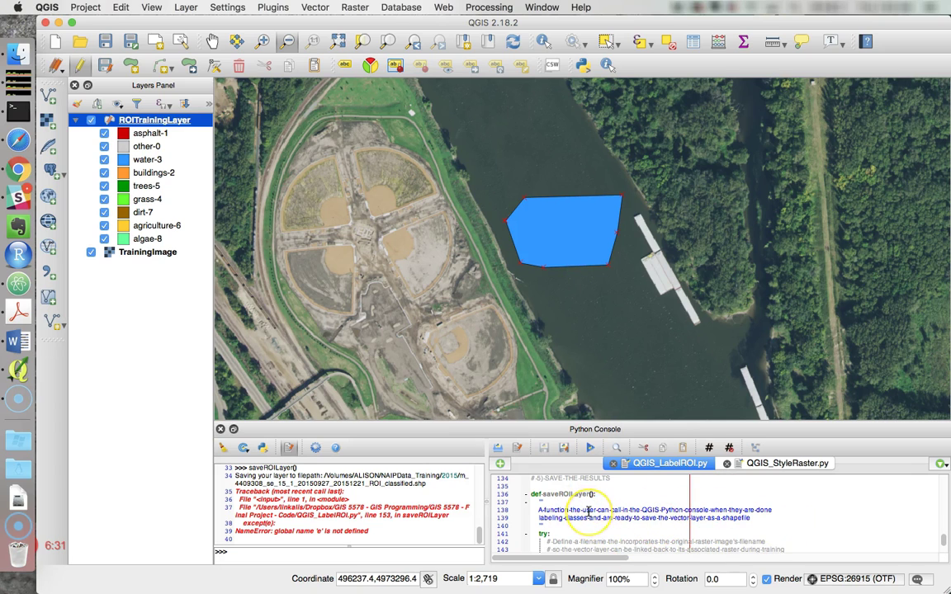
{"action": "scroll", "coordinate": [588, 517], "scroll_direction": "up", "scroll_amount": 10}
{"action": "scroll", "coordinate": [589, 516], "scroll_direction": "up", "scroll_amount": 10}
{"action": "scroll", "coordinate": [588, 513], "scroll_direction": "up", "scroll_amount": 10}
{"action": "scroll", "coordinate": [589, 512], "scroll_direction": "up", "scroll_amount": 10}
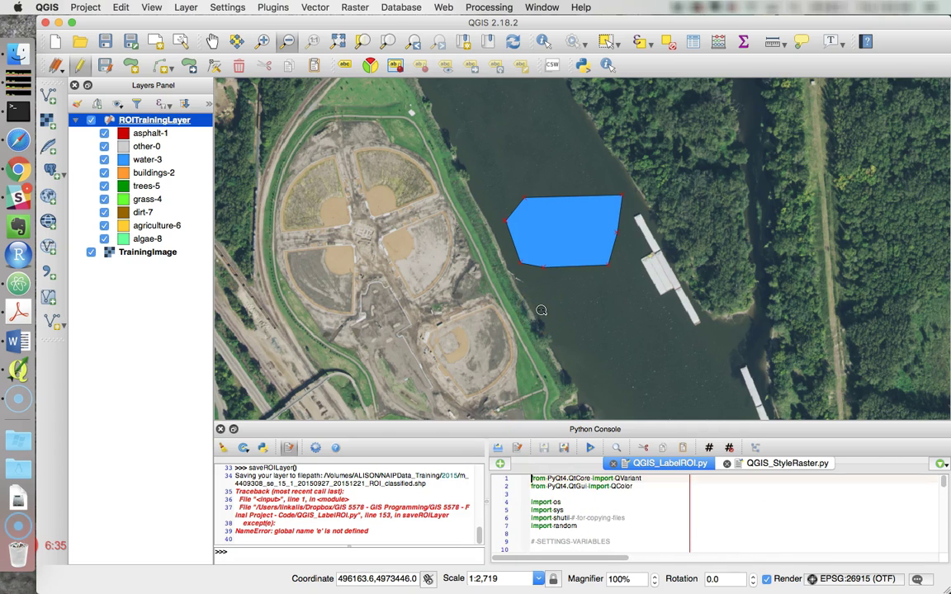